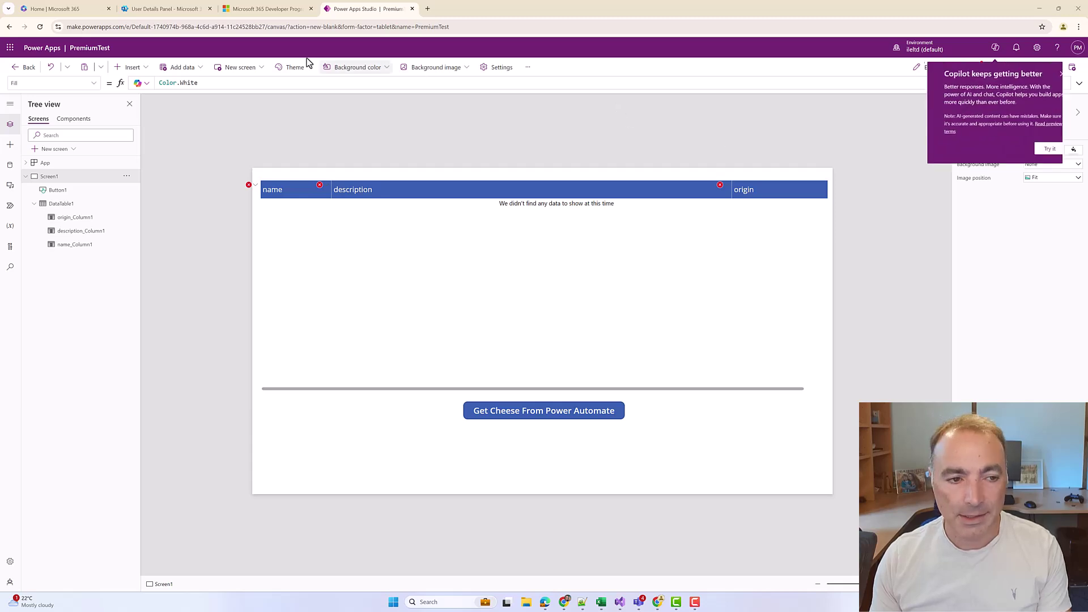
Dismiss the Copilot announcement and show the app's Power Automate flows pane
click(1058, 75)
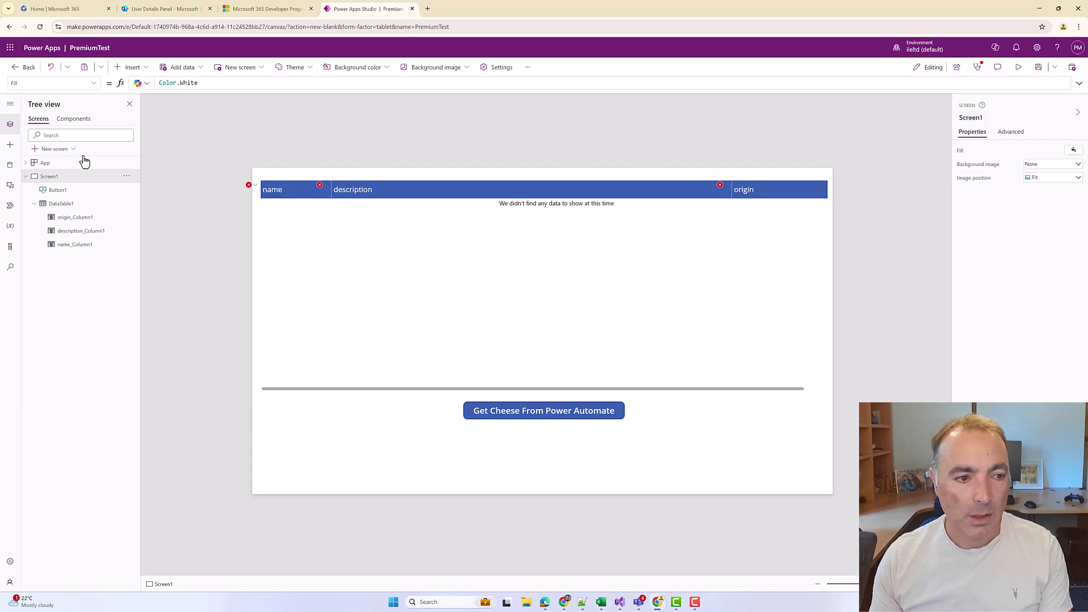
click(9, 206)
Create a blank flow named GetCheese and add a Response action after the Power Apps trigger
click(78, 206)
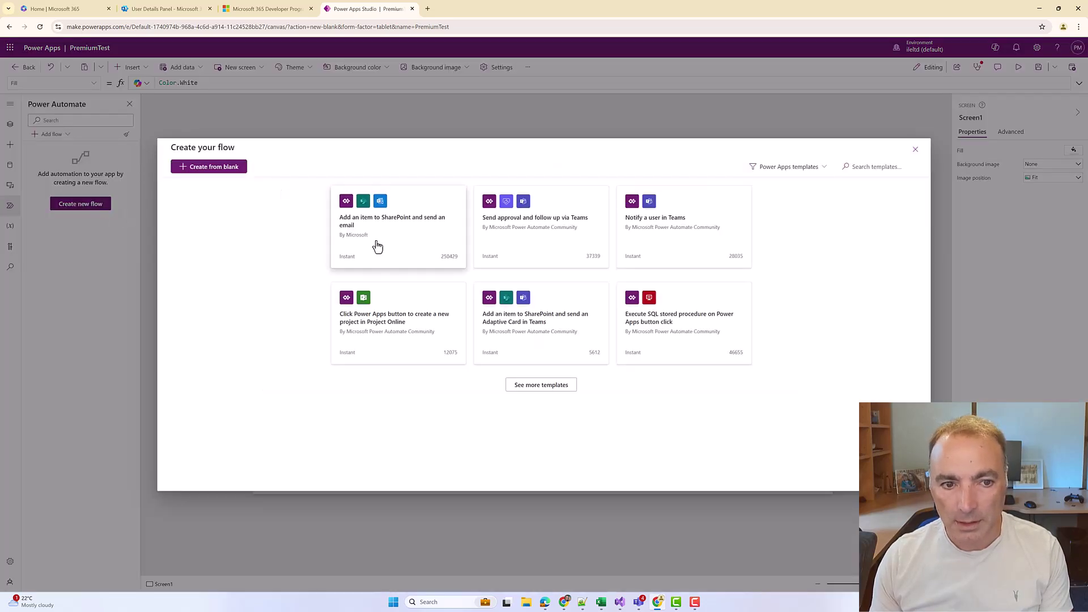
click(228, 172)
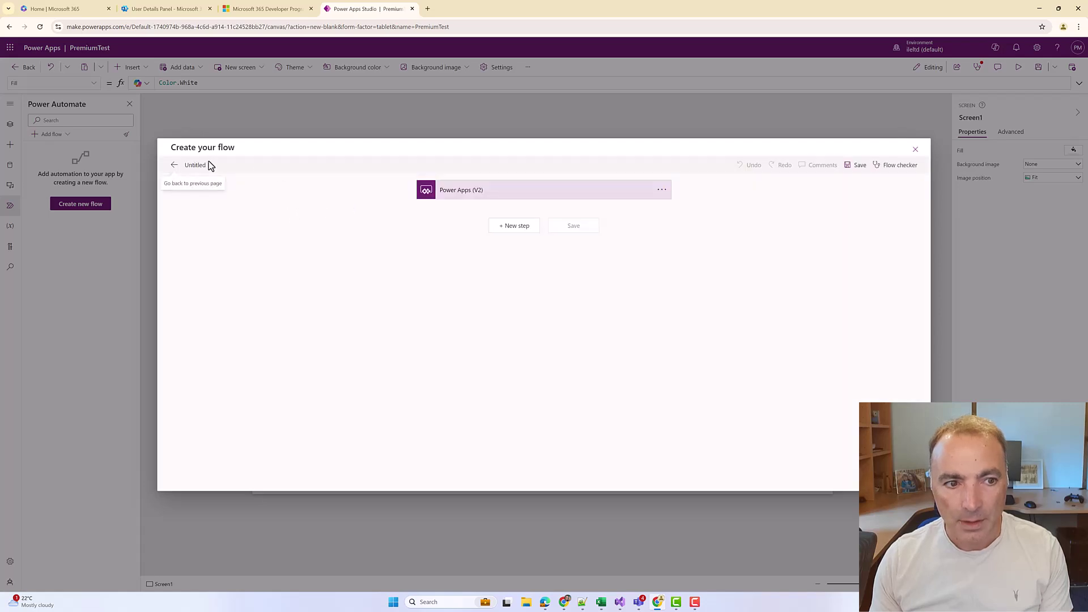
click(206, 164)
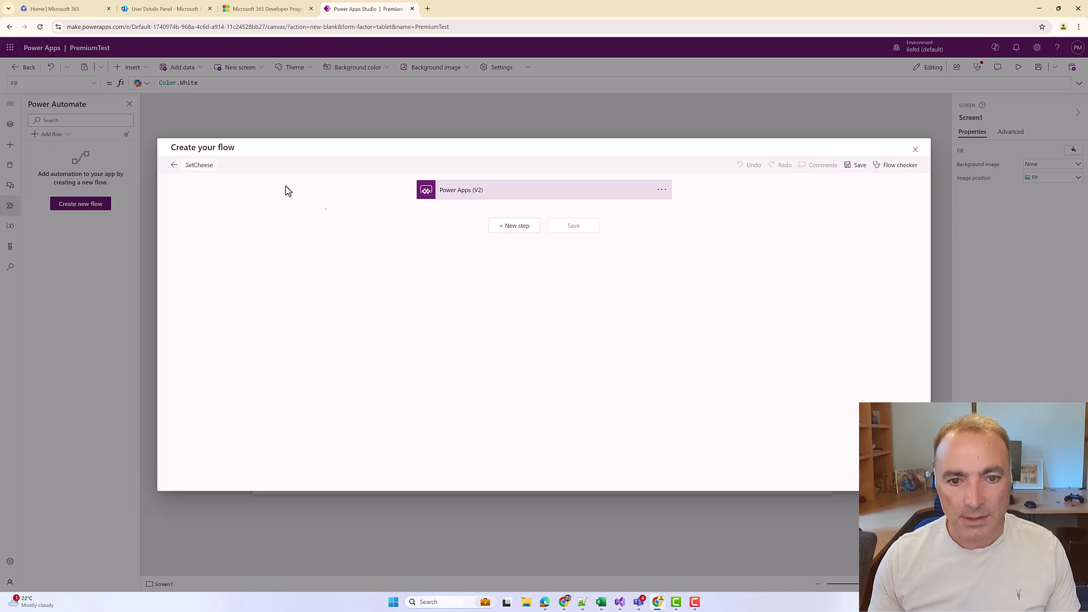
click(513, 234)
text(reso)
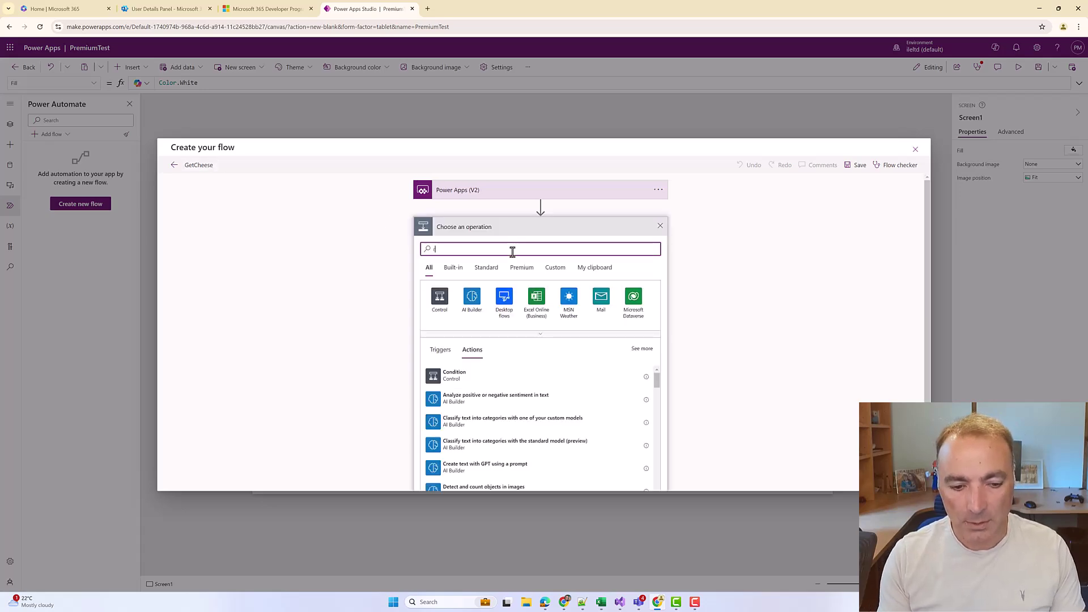
text(onse)
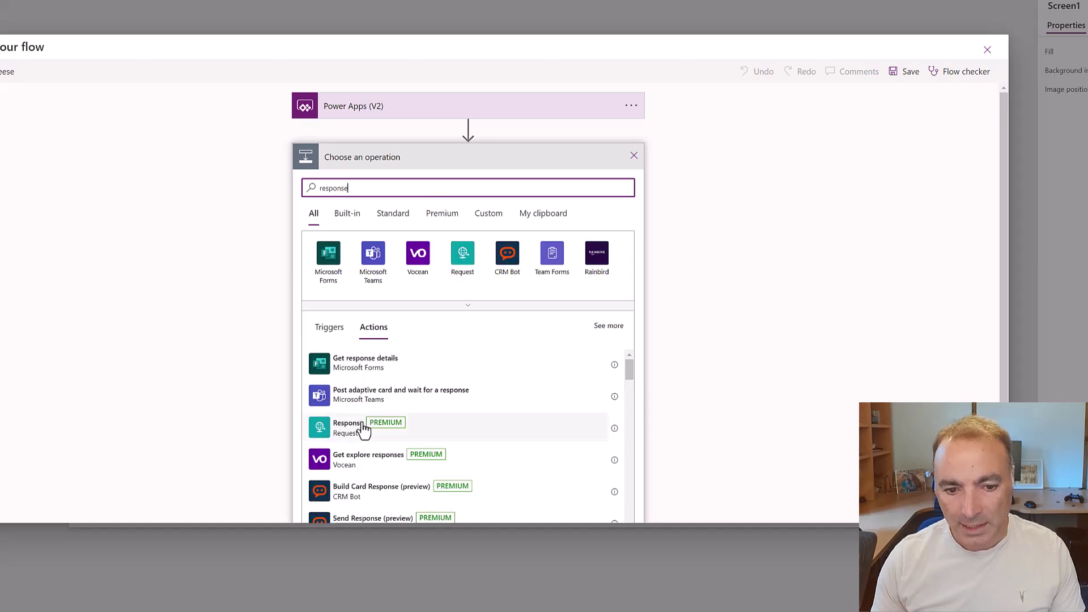
click(363, 429)
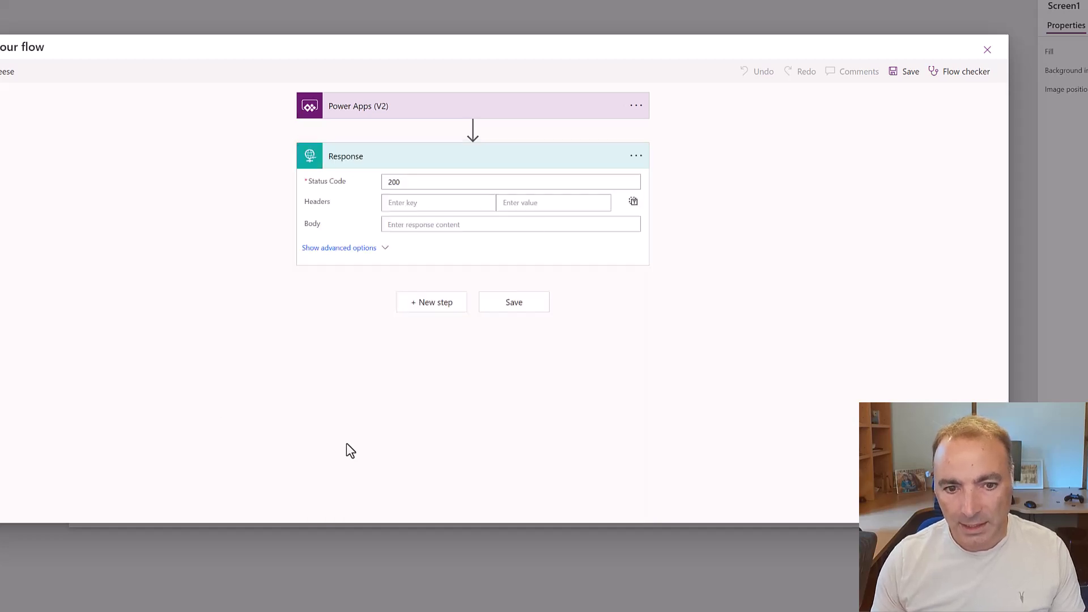
Paste the cheese JSON list from Notepad++ into the Response body
click(423, 226)
key(alt+Tab)
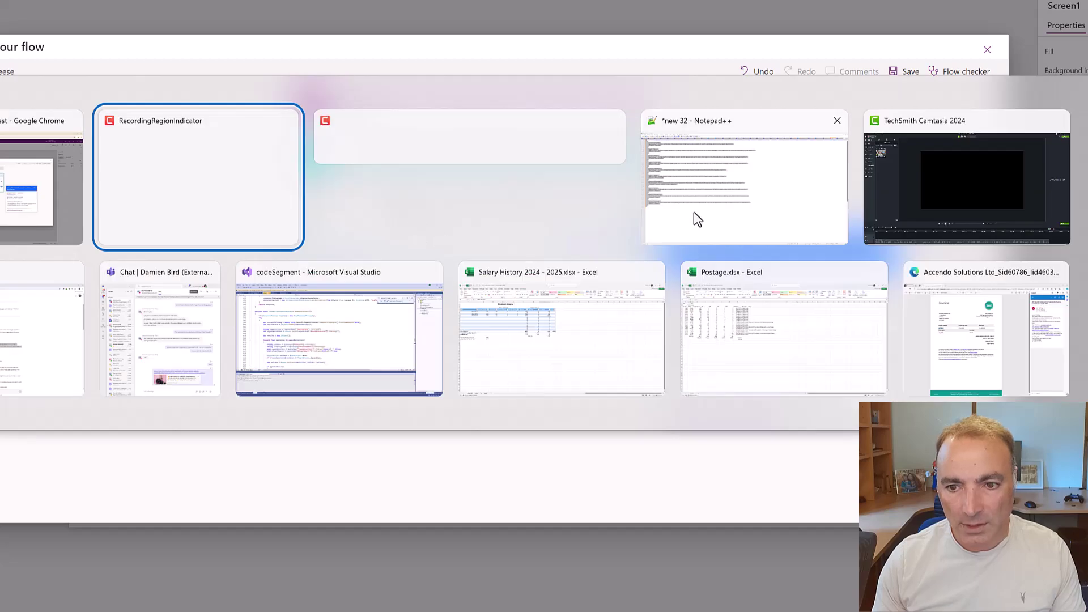
click(697, 218)
key(alt+Tab)
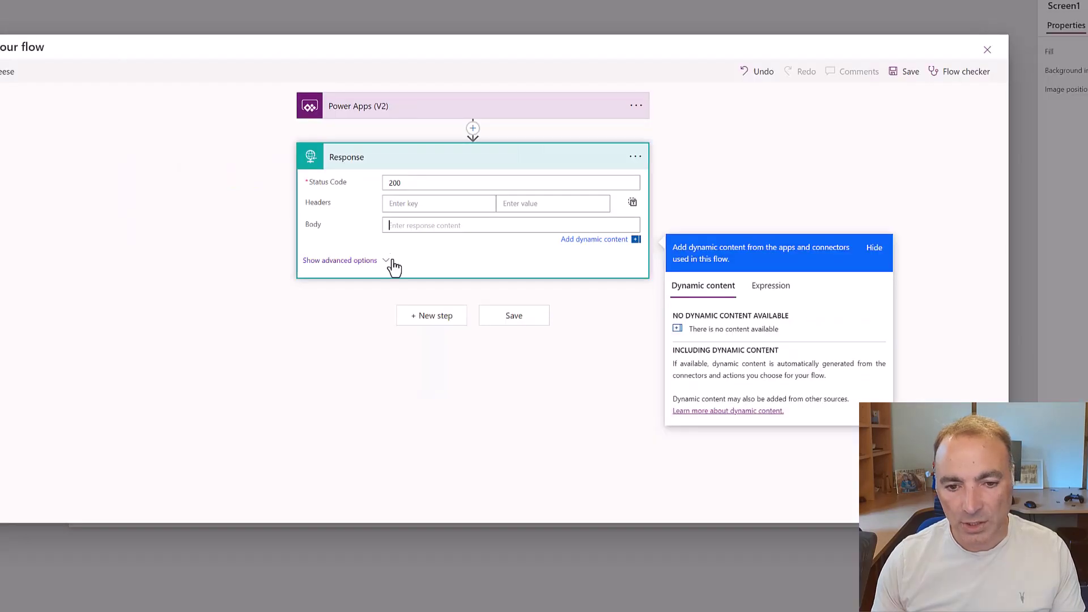
key(ctrl+v)
Generate the Response body schema from the cheese JSON as a sample payload
scroll(469, 364, down, 5)
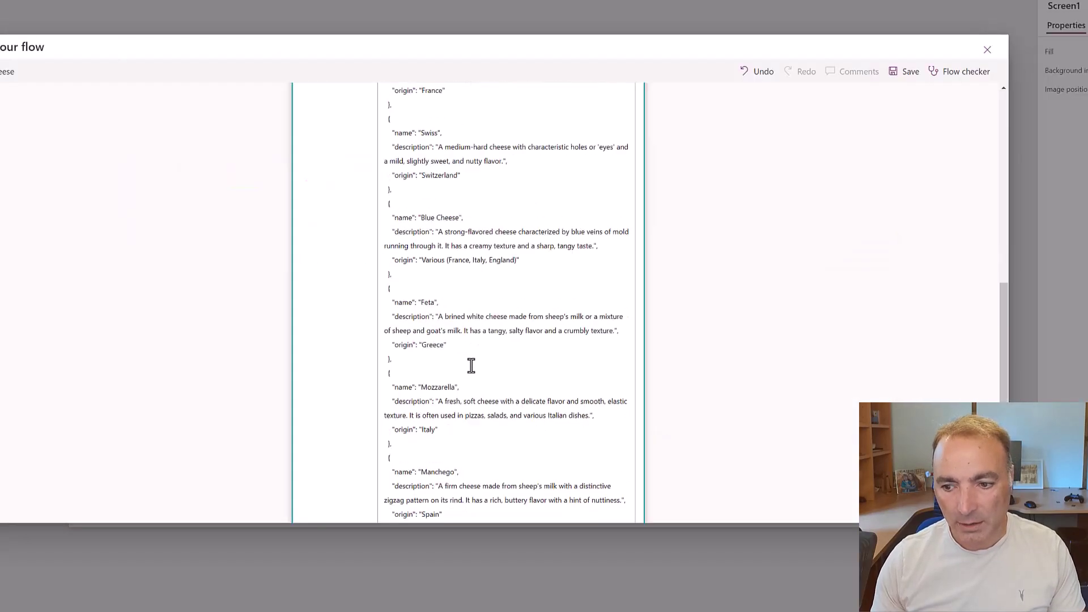
click(366, 372)
scroll(389, 432, down, 3)
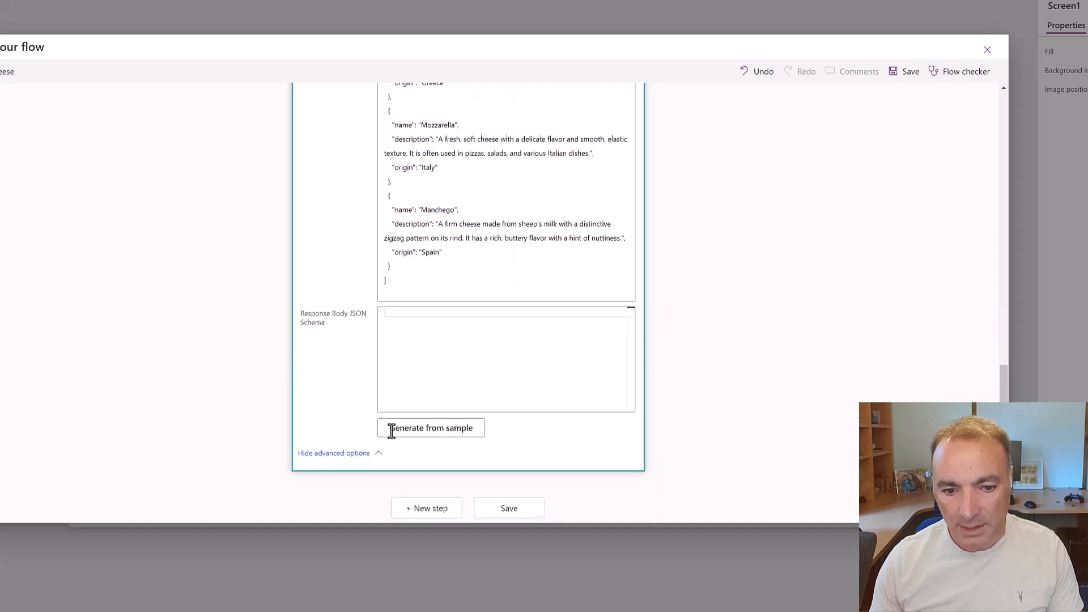
click(407, 423)
key(ctrl+v)
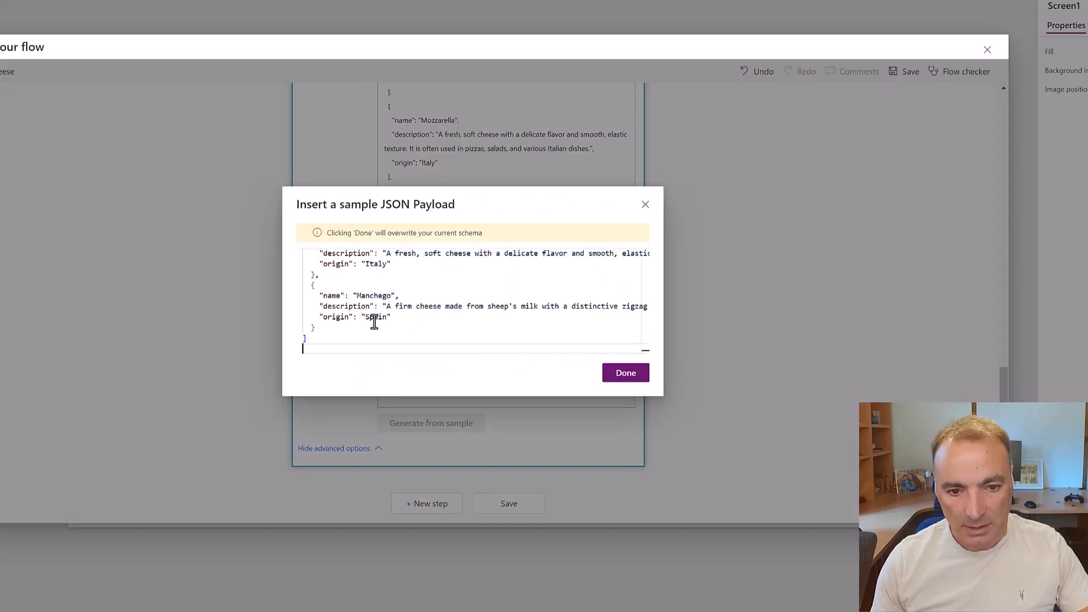
click(616, 363)
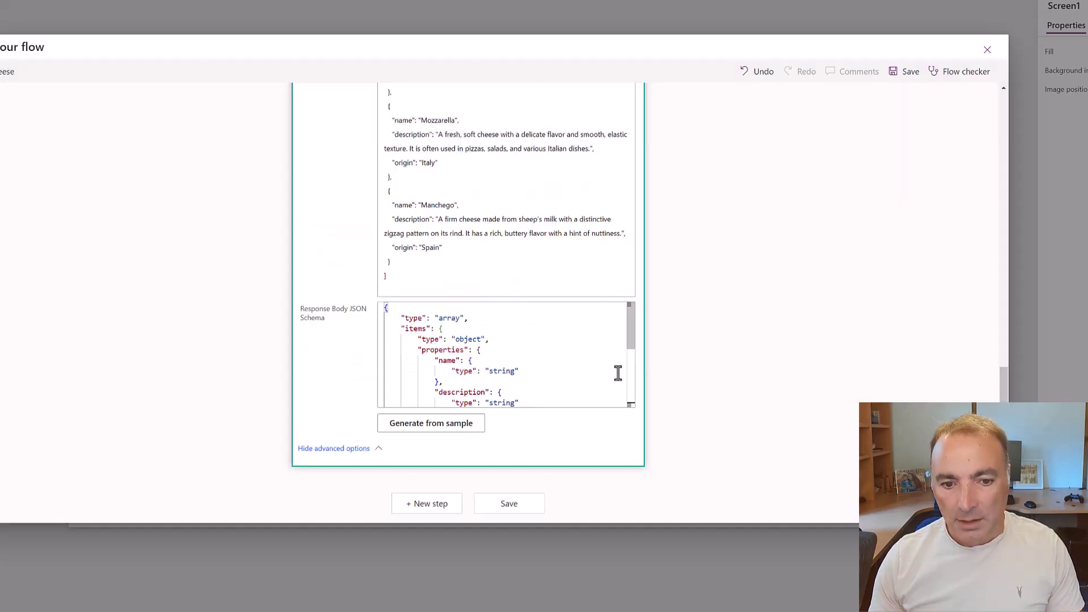
Save the flow and set the Get Cheese button's OnSelect to ClearCollect(colCheese, GetCheese.Run())
click(509, 504)
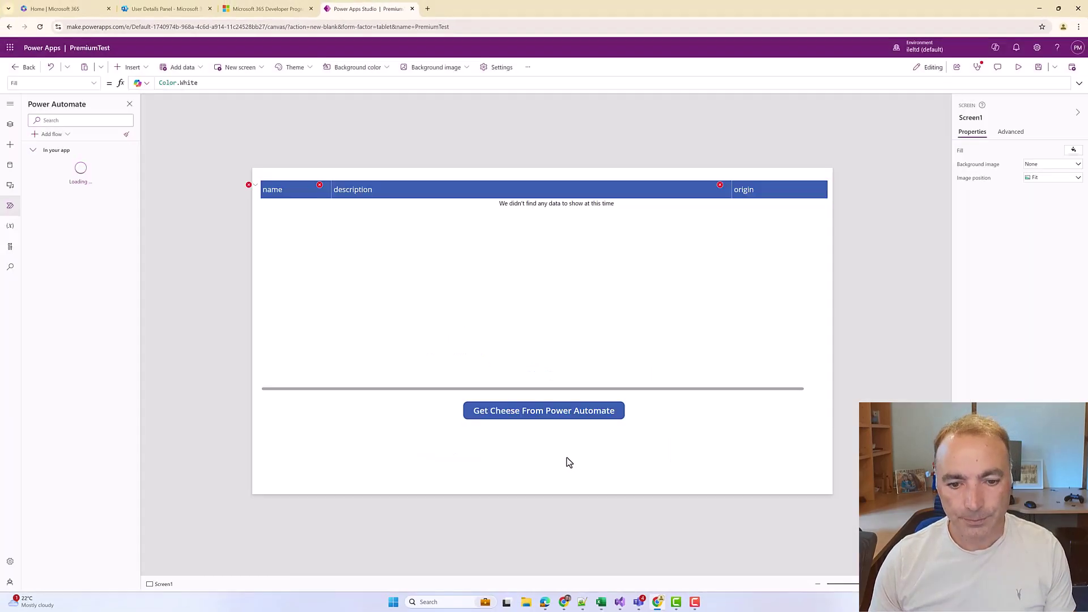
click(517, 420)
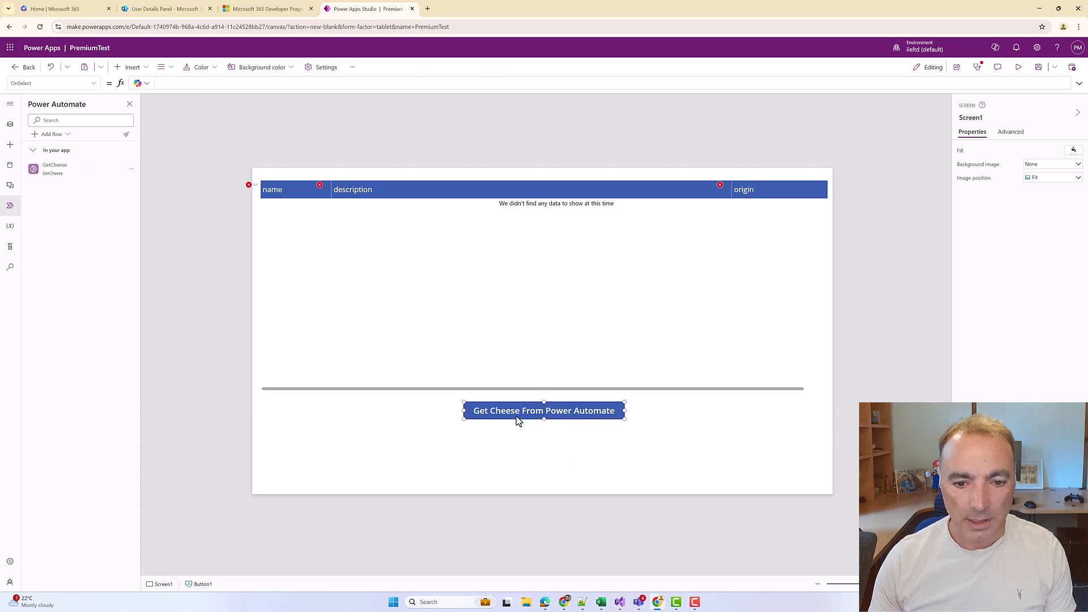
click(182, 85)
text(Clea)
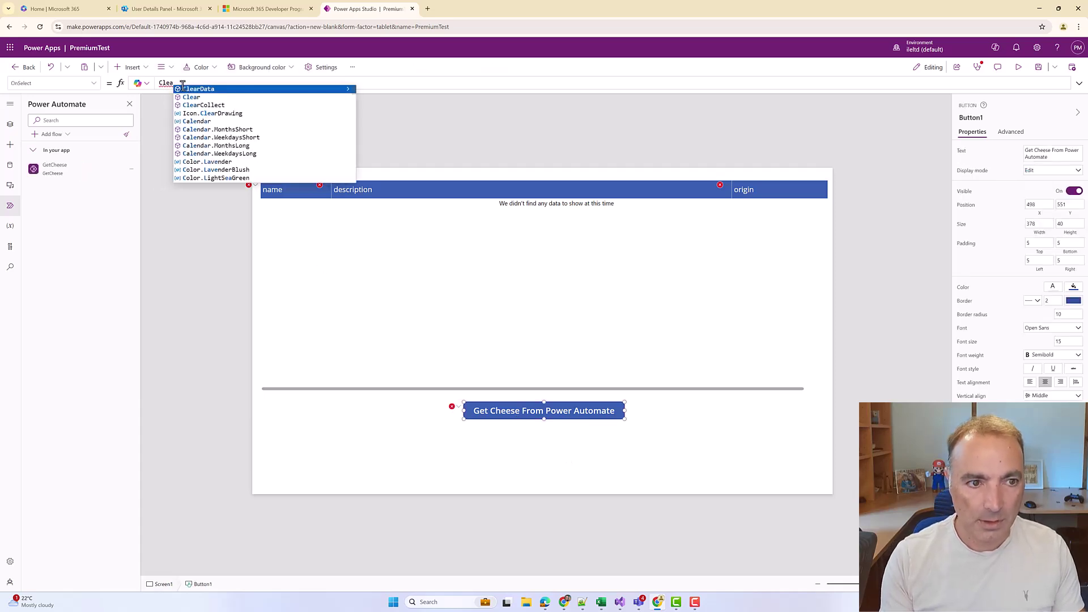
text(r)
text(C)
key(Tab)
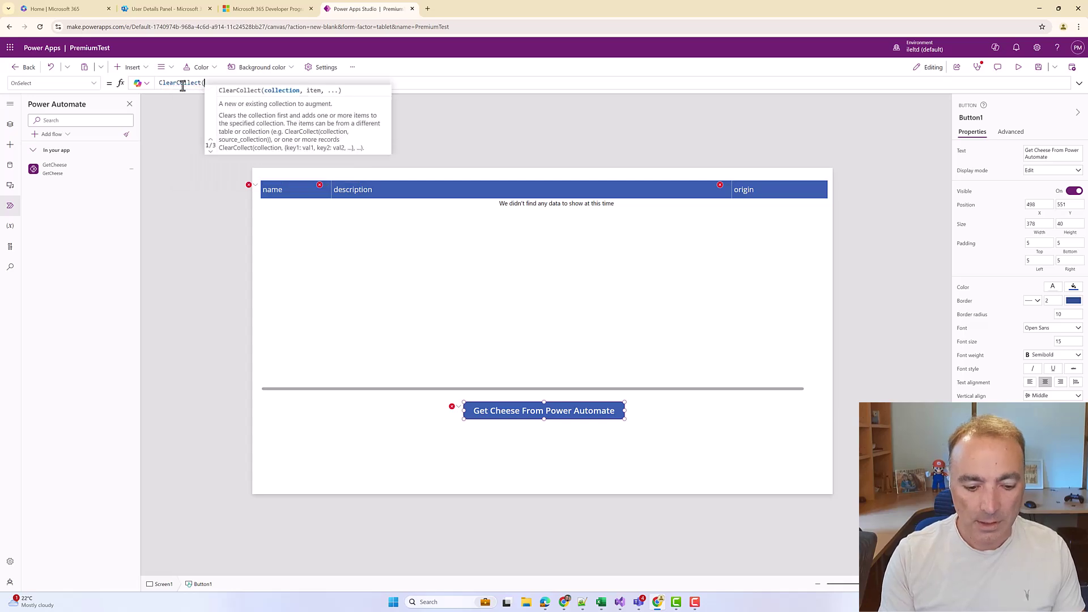
text(colCheese, )
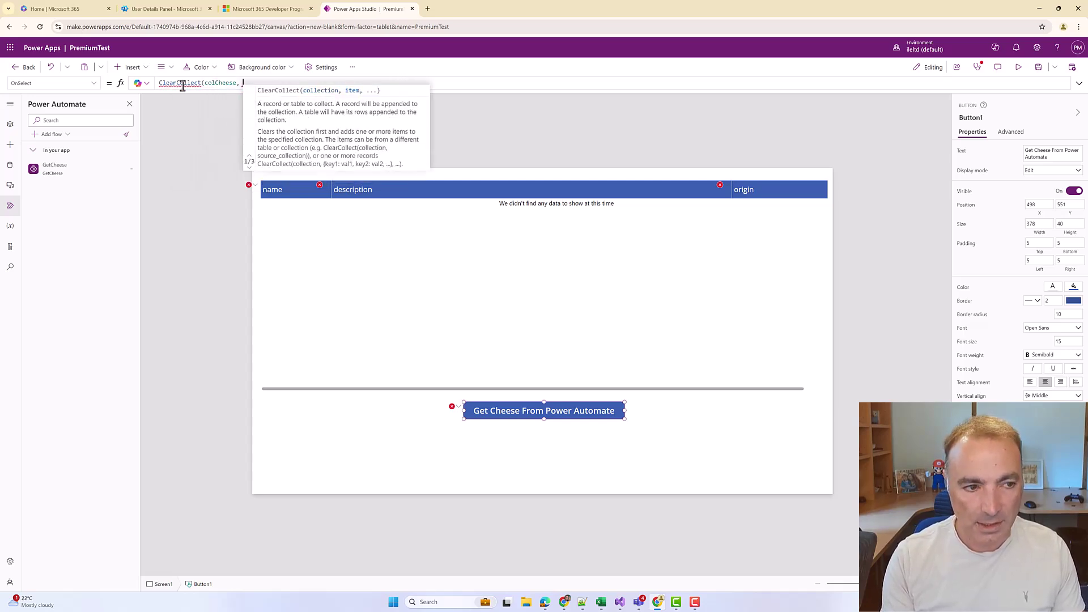
text(Get)
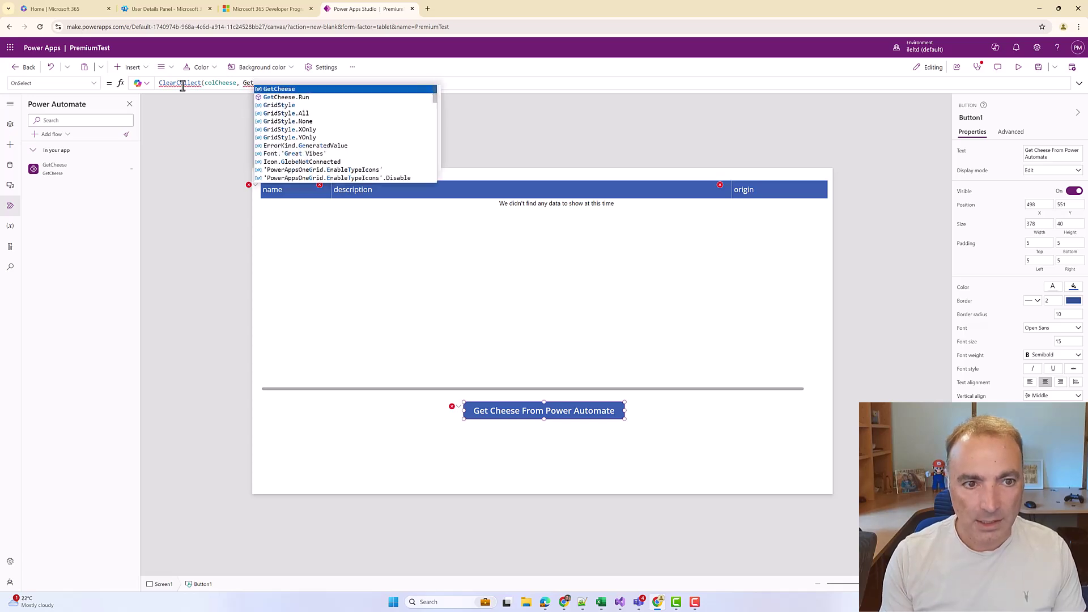
text(Cheese.Run()))
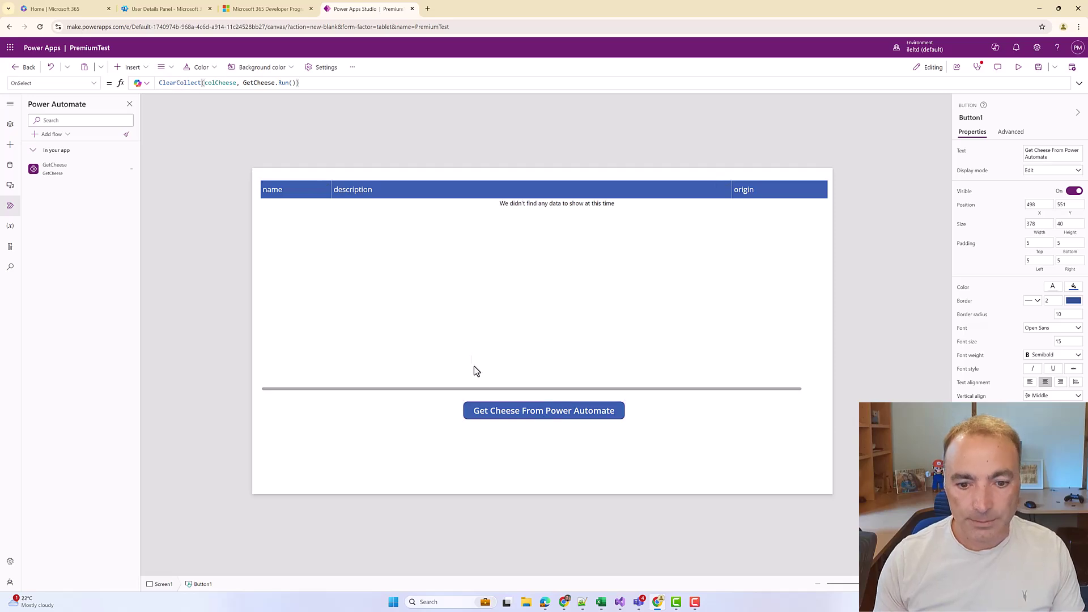
alt+click(578, 411)
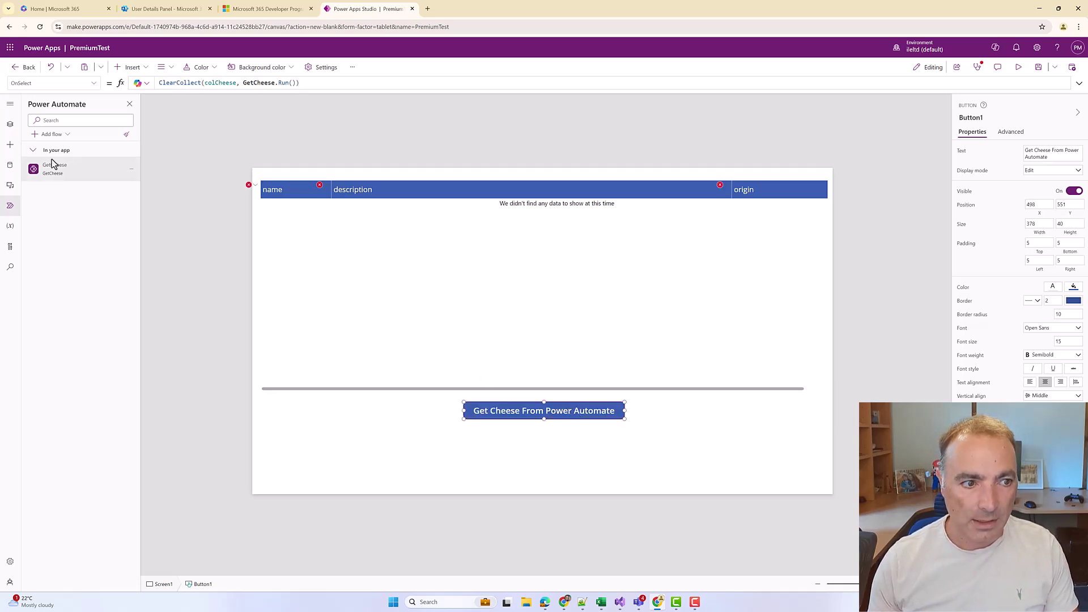
Set DataTable1's Items property to colCheese
click(10, 123)
click(85, 204)
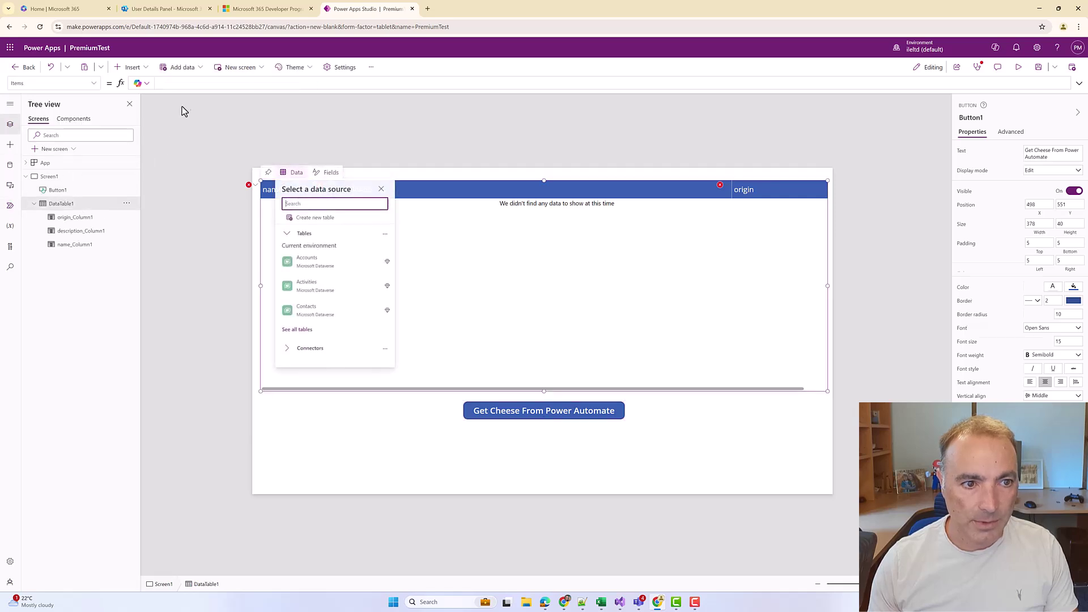
click(182, 67)
click(331, 85)
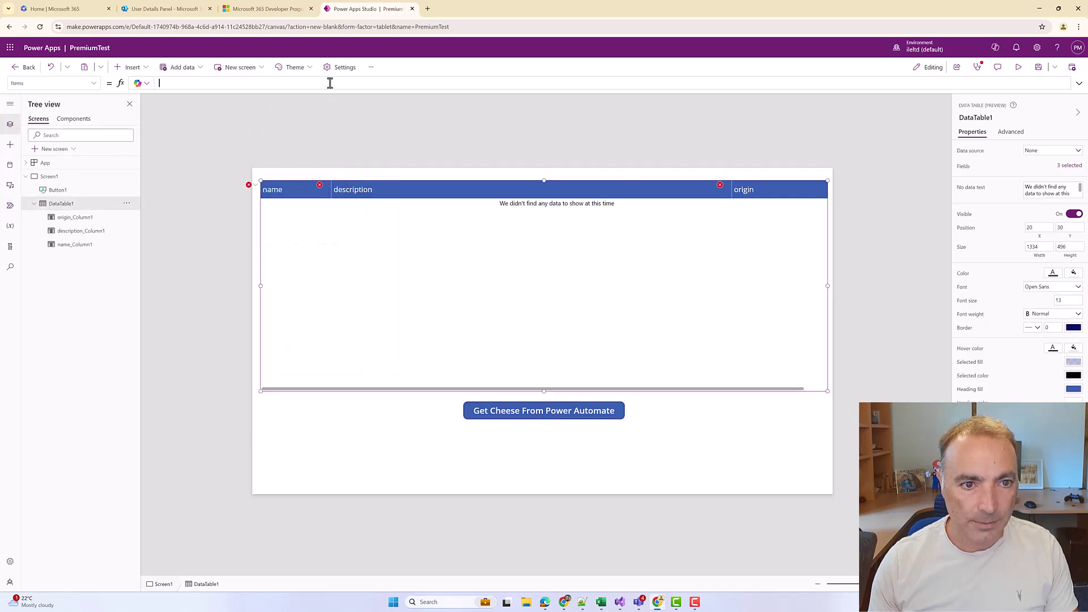
text(col)
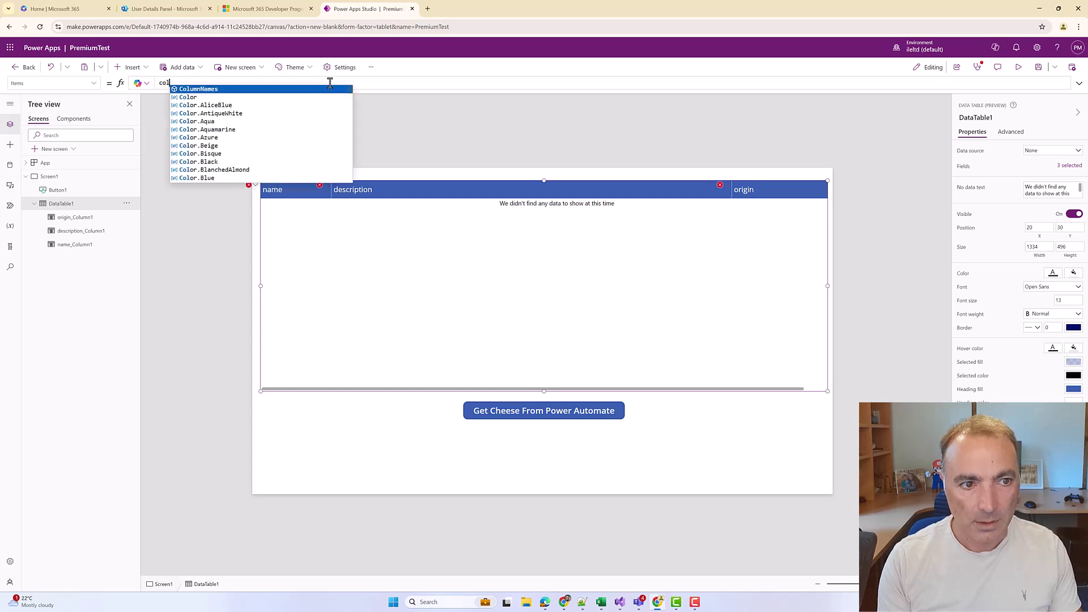
text(Cheese)
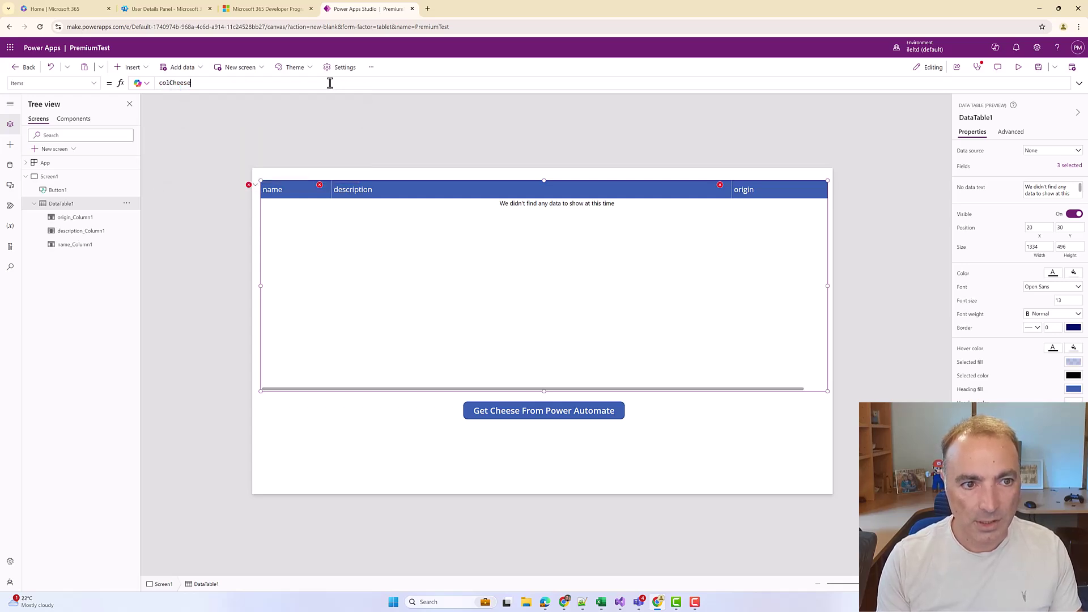
click(848, 431)
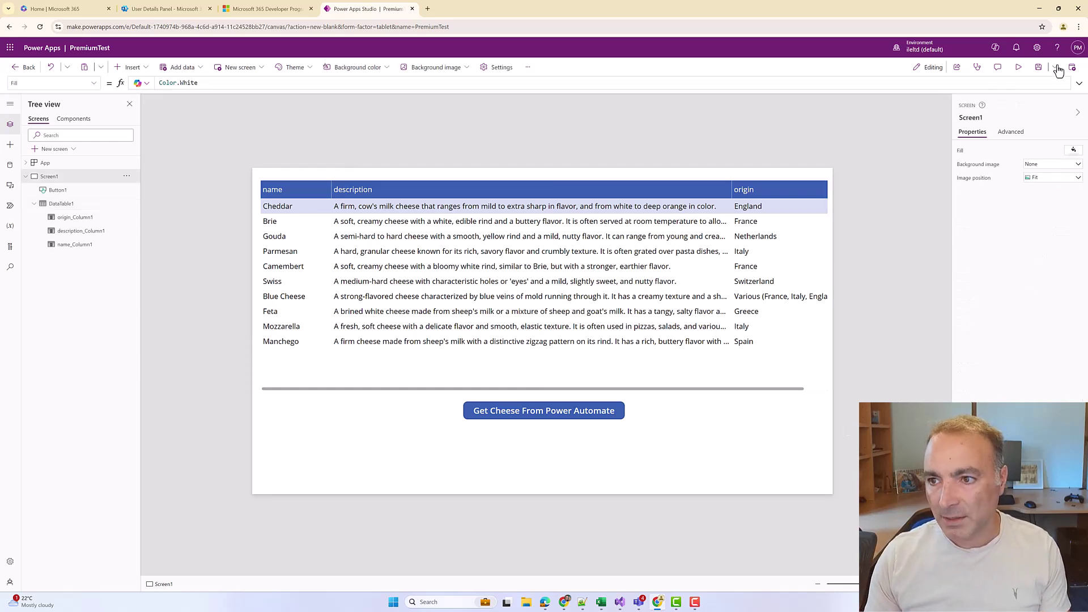
Save and publish PremiumTest, leave the editor, and view the app's details page
click(1038, 67)
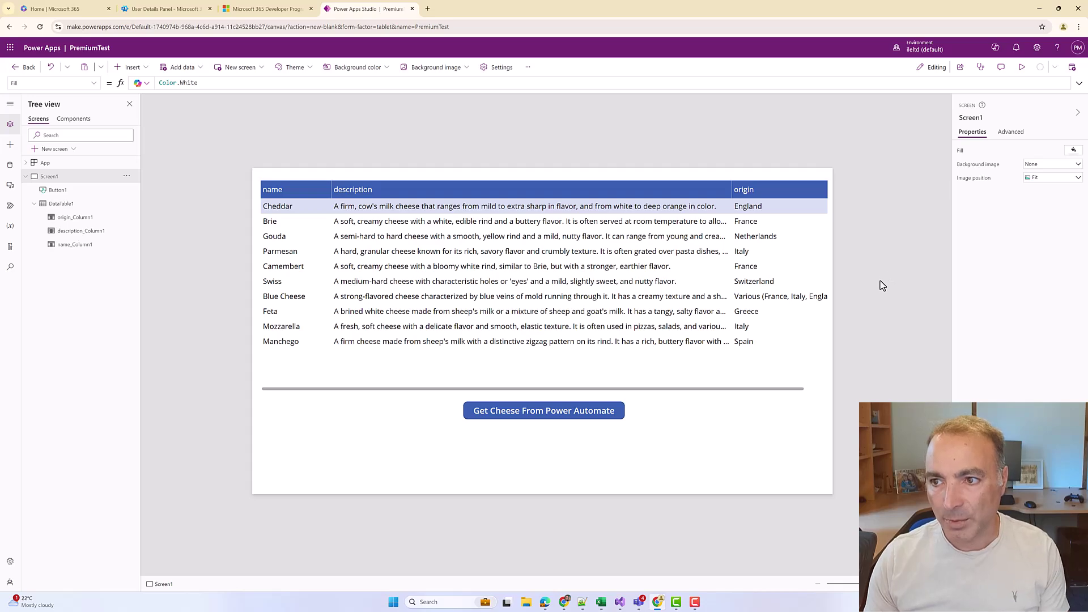
click(1072, 67)
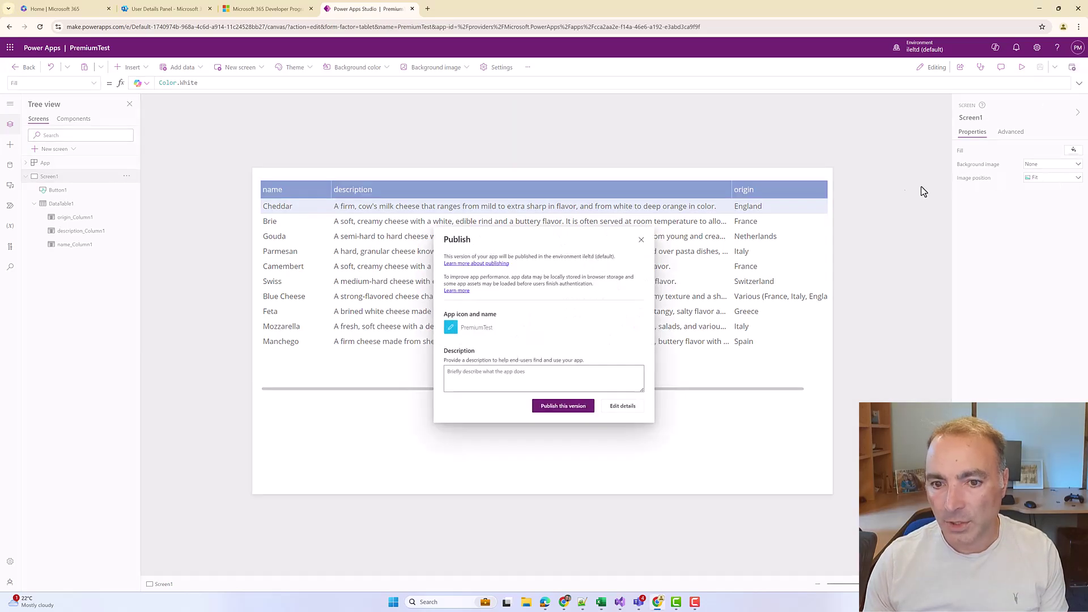
click(567, 412)
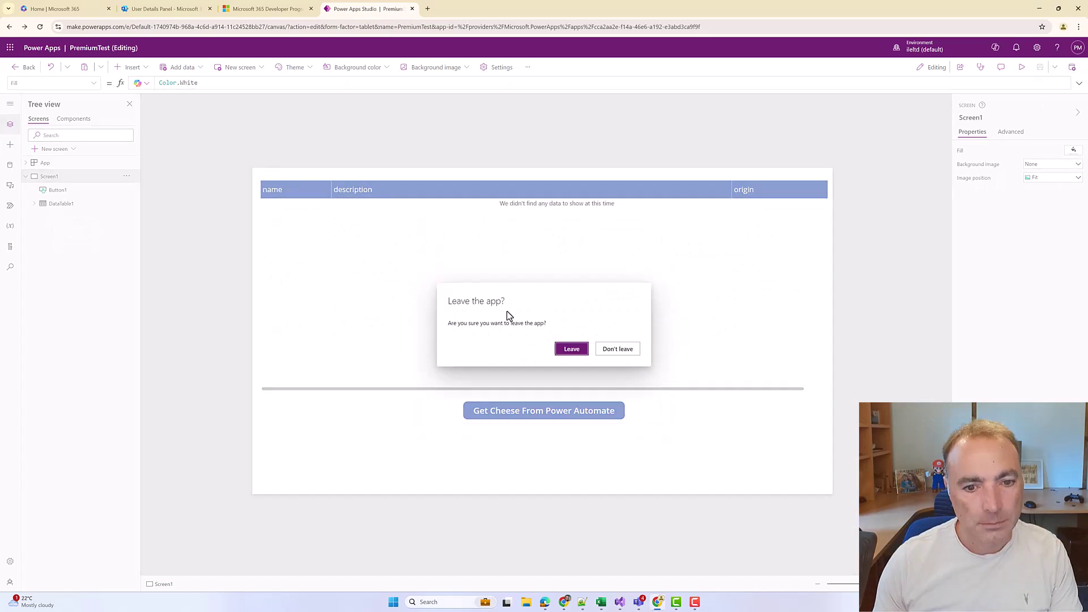
click(567, 347)
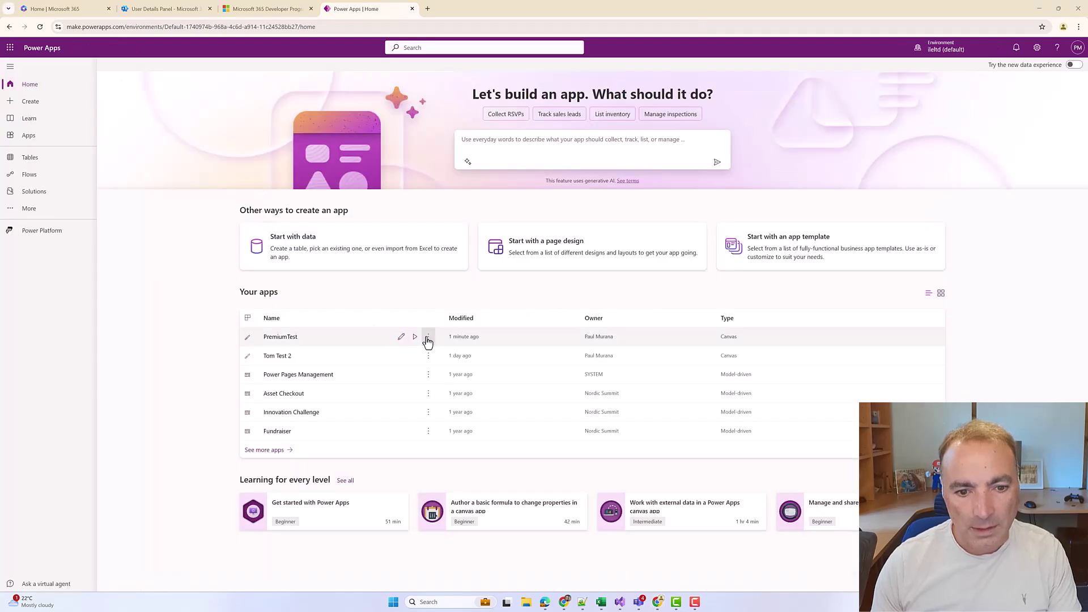
click(428, 339)
click(450, 399)
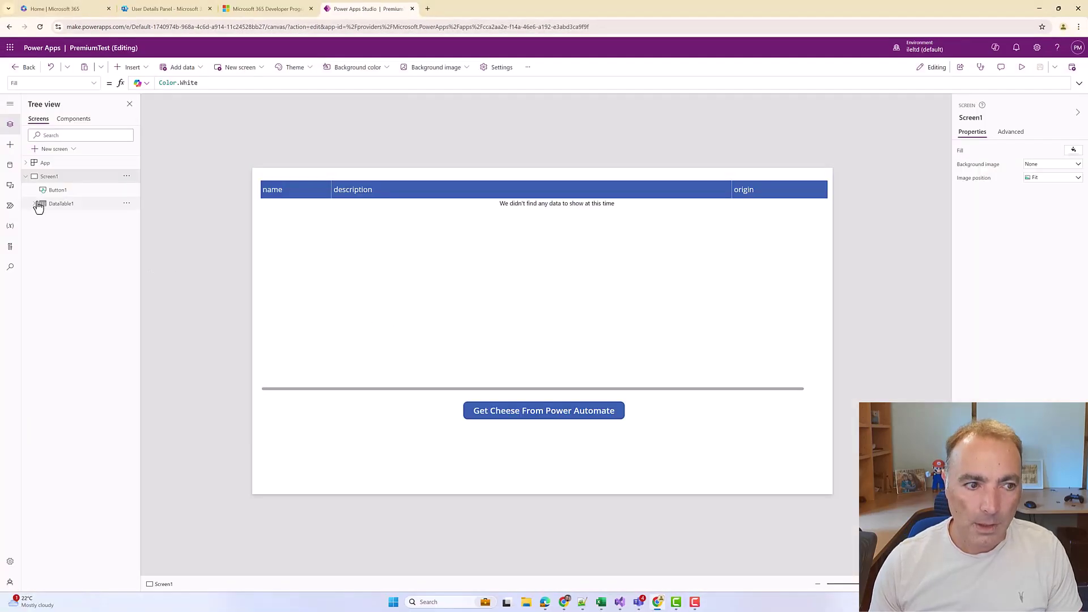
In GetCheese, insert a Dataverse List rows action on the Accounts table before the Response
click(10, 206)
click(131, 169)
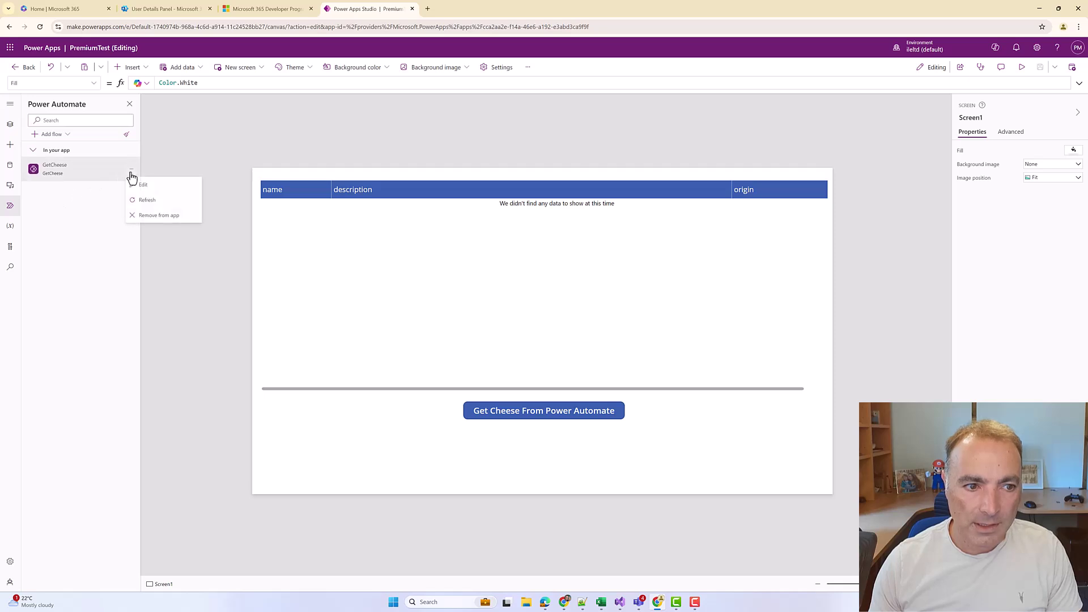
click(138, 186)
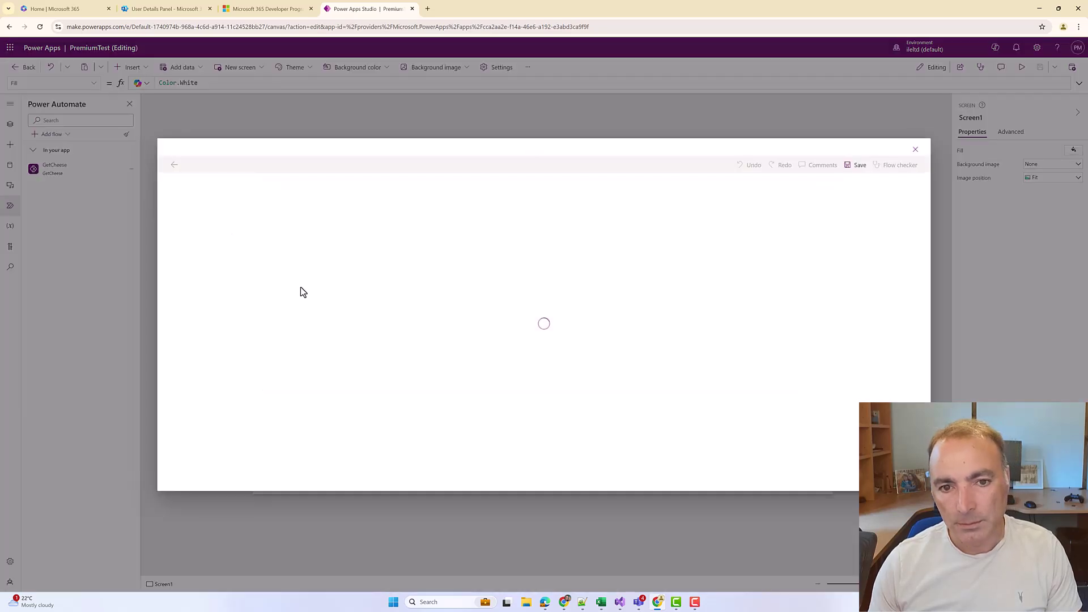
click(544, 207)
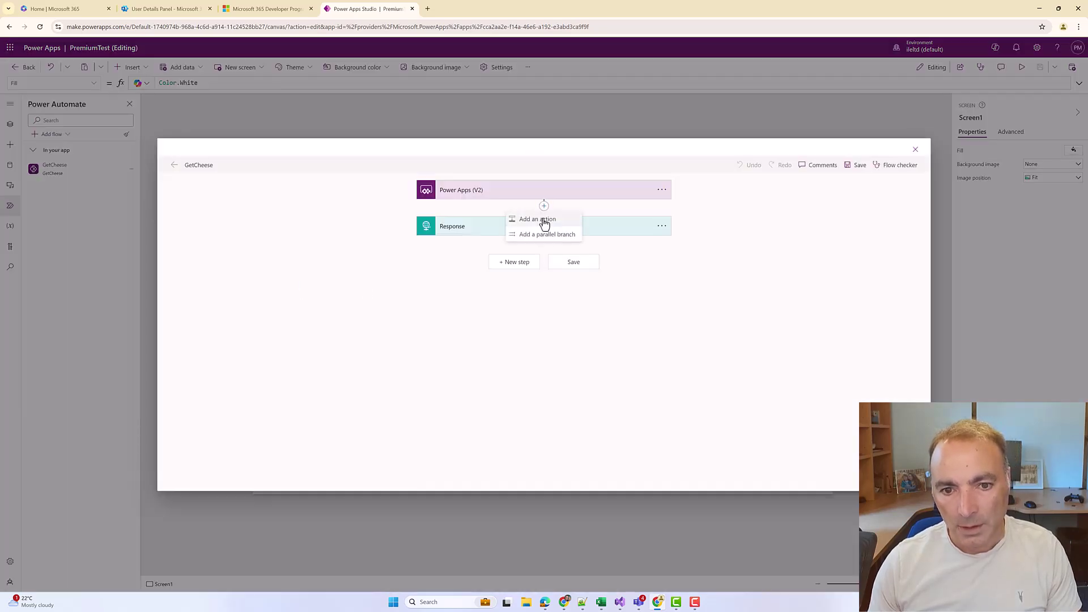
click(544, 219)
text(get i)
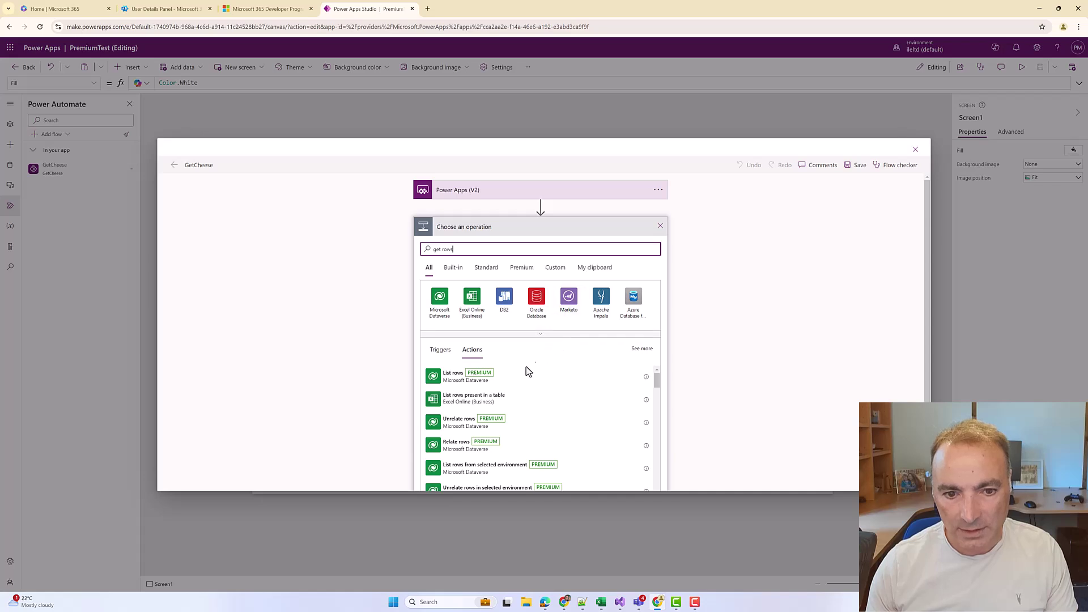
click(527, 385)
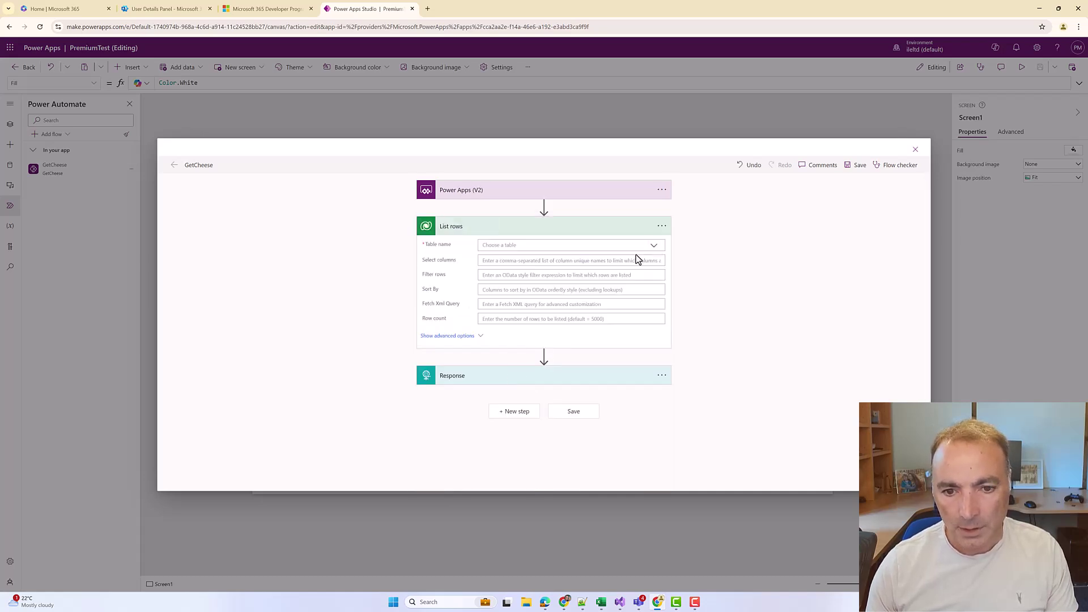
click(635, 247)
click(536, 256)
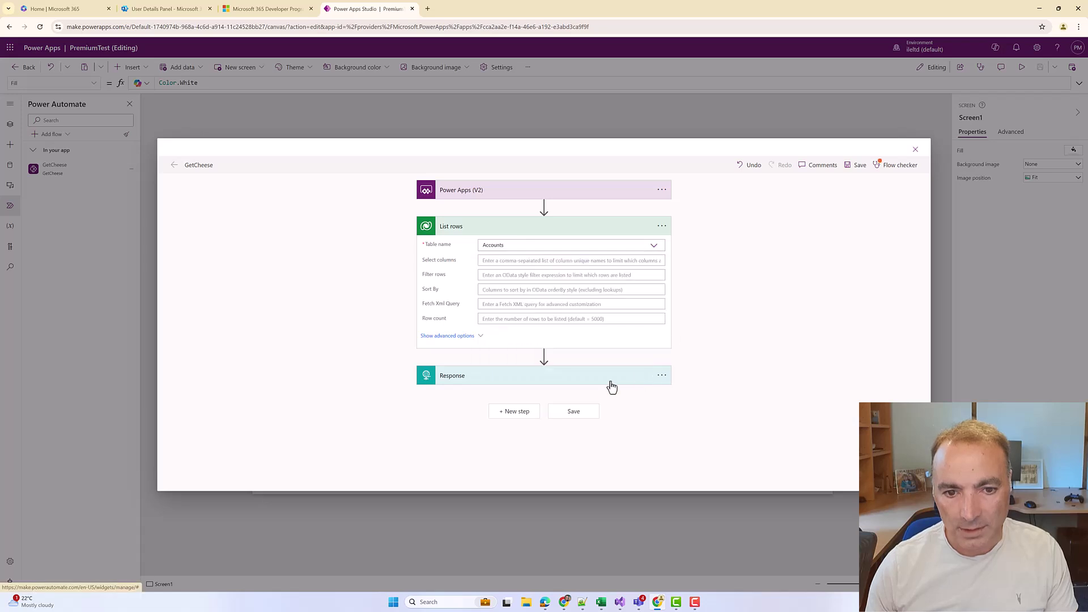
Save the GetCheese flow, dismiss the checker warnings, and close the flow editor
click(581, 414)
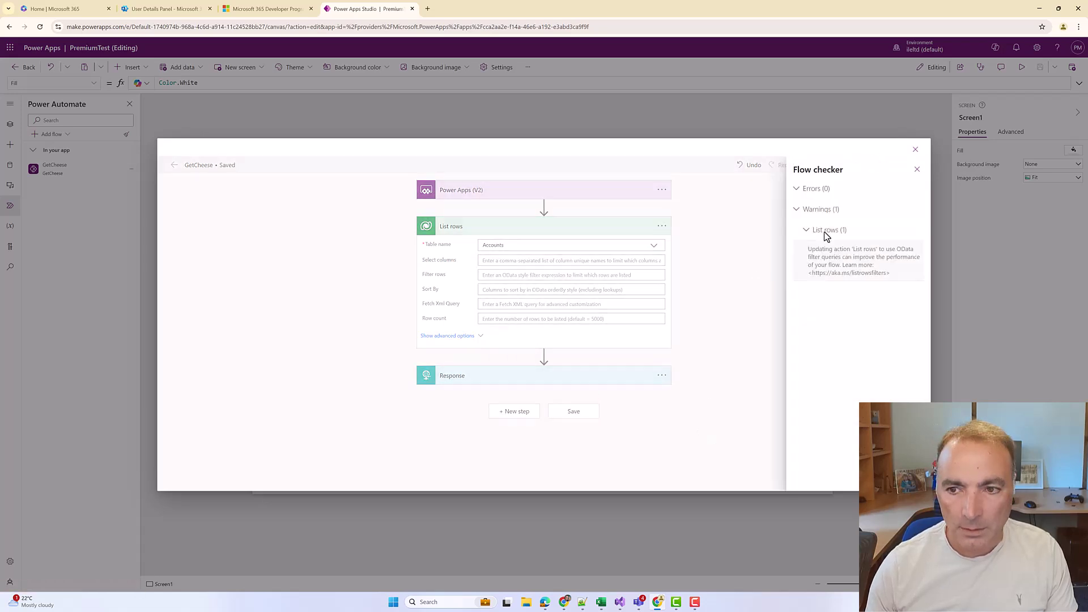
click(916, 168)
click(915, 150)
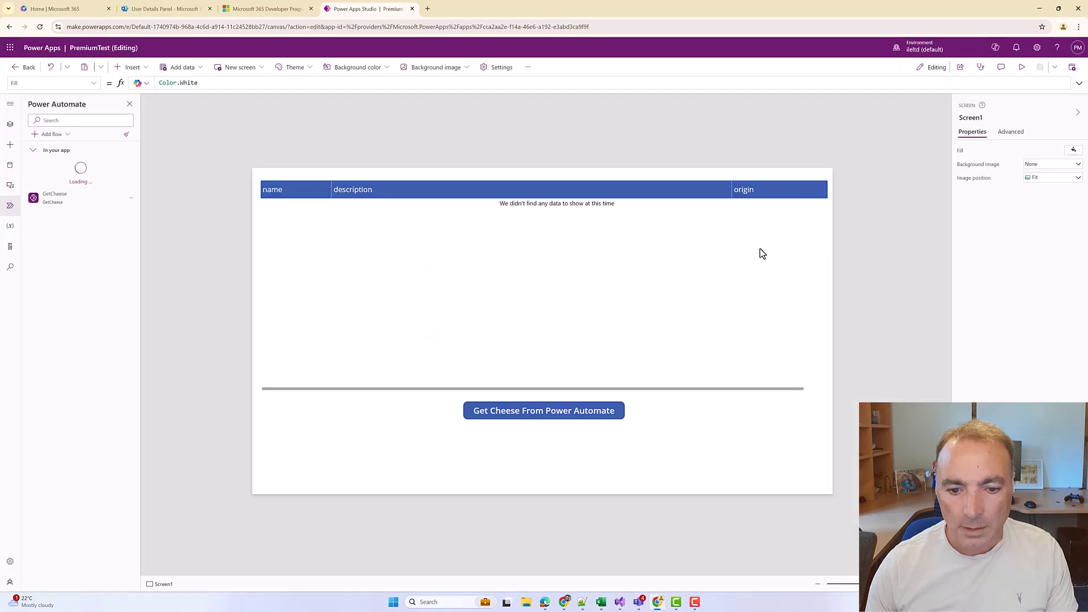
Save and publish PremiumTest, leave the editor, and refresh details to show Premium licence
click(1039, 70)
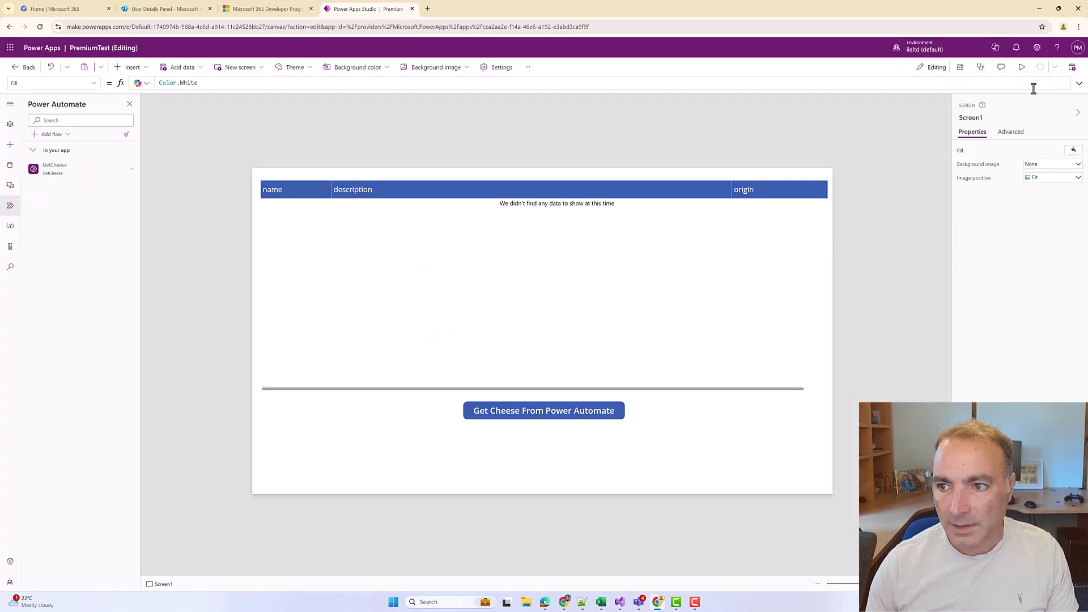
click(1073, 70)
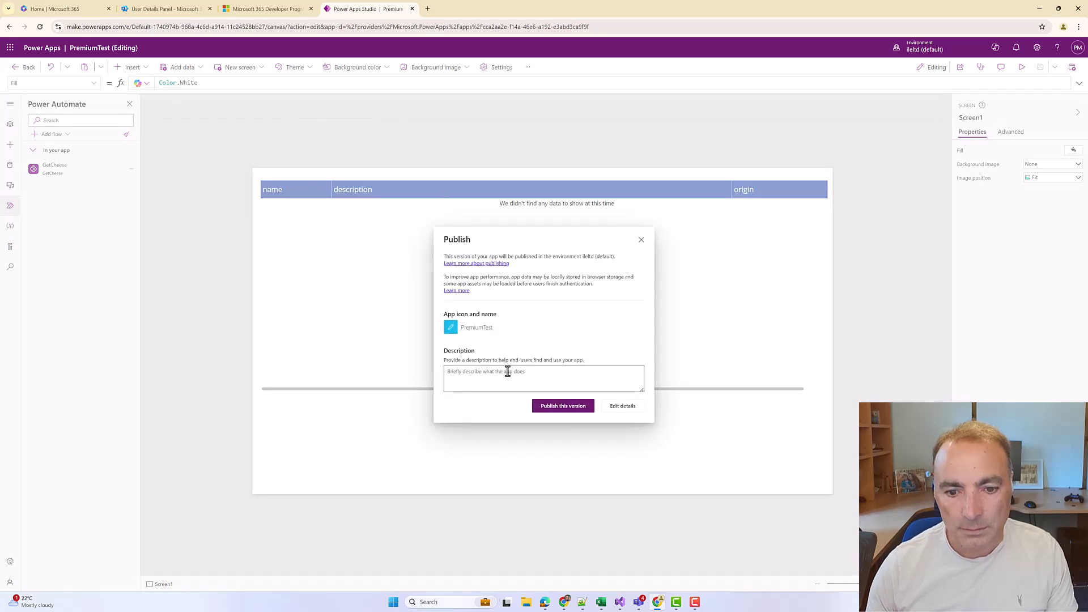
click(549, 413)
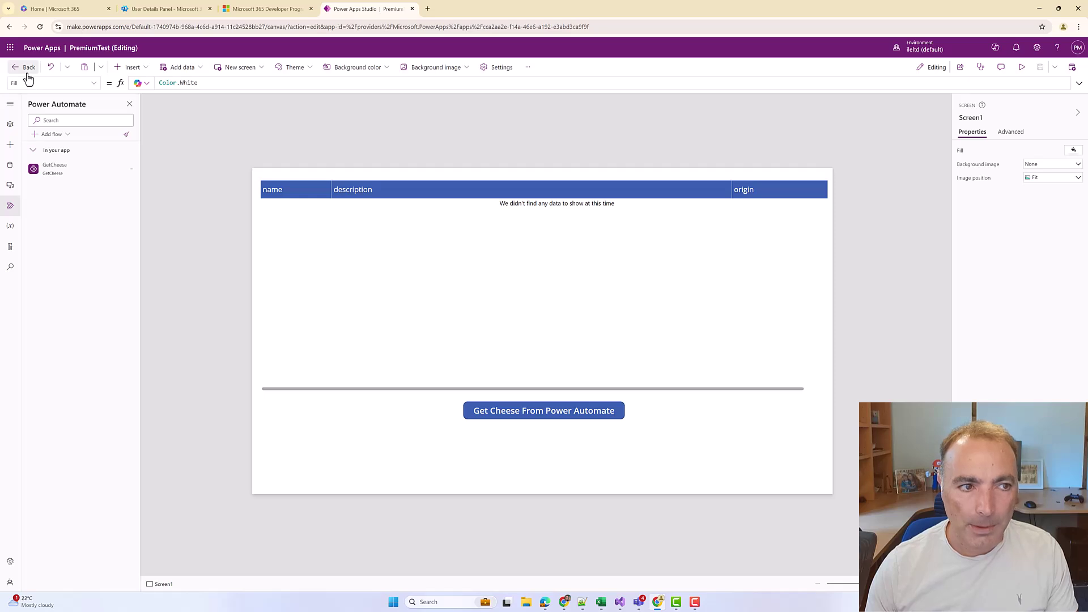
click(27, 67)
click(570, 349)
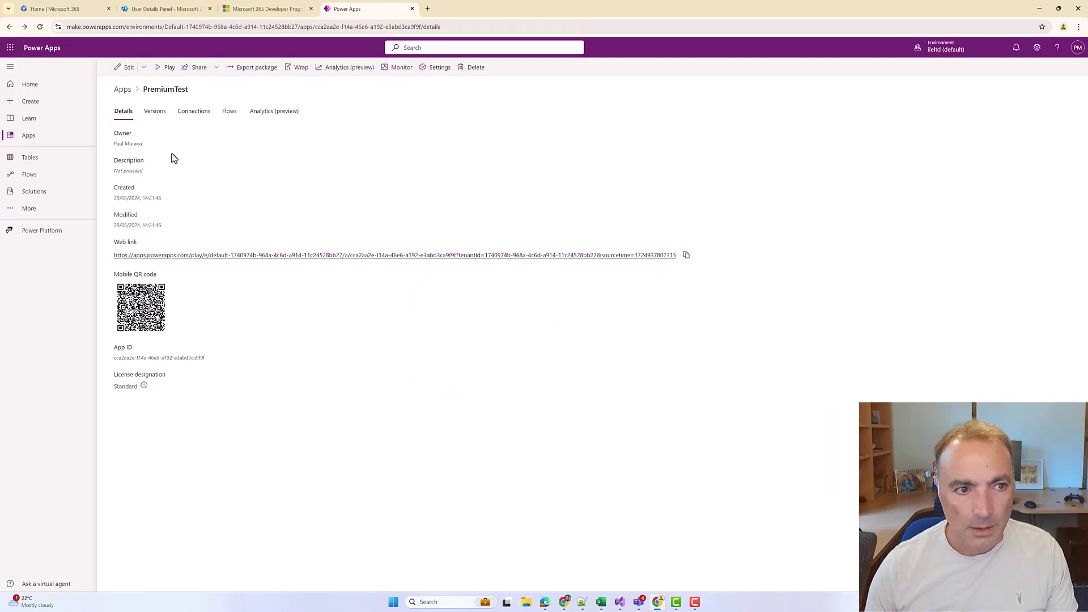
click(40, 27)
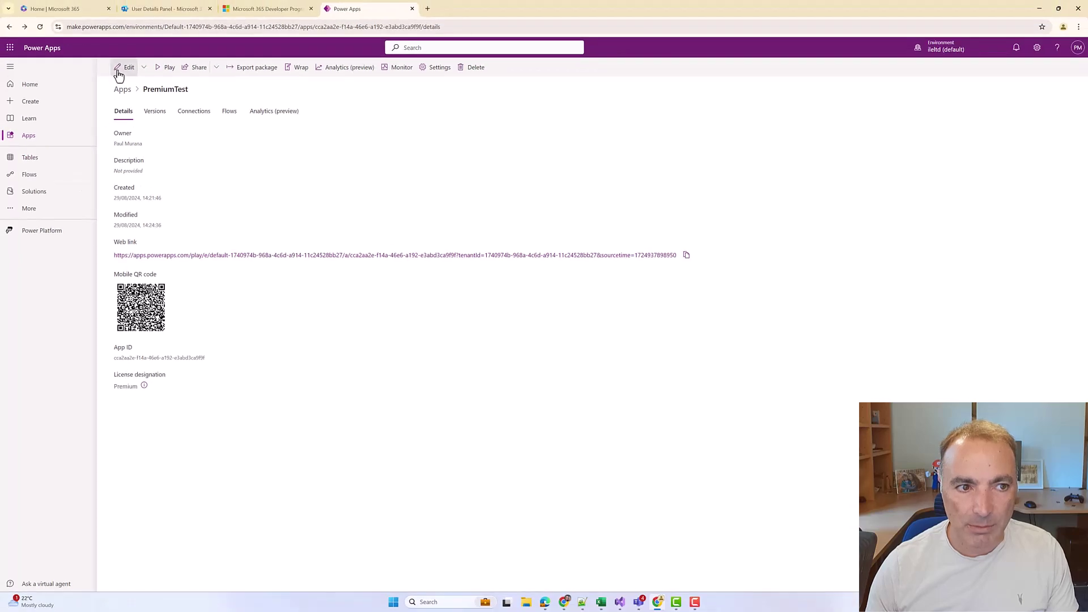
Reopen PremiumTest in the canvas editor from its details page
click(118, 72)
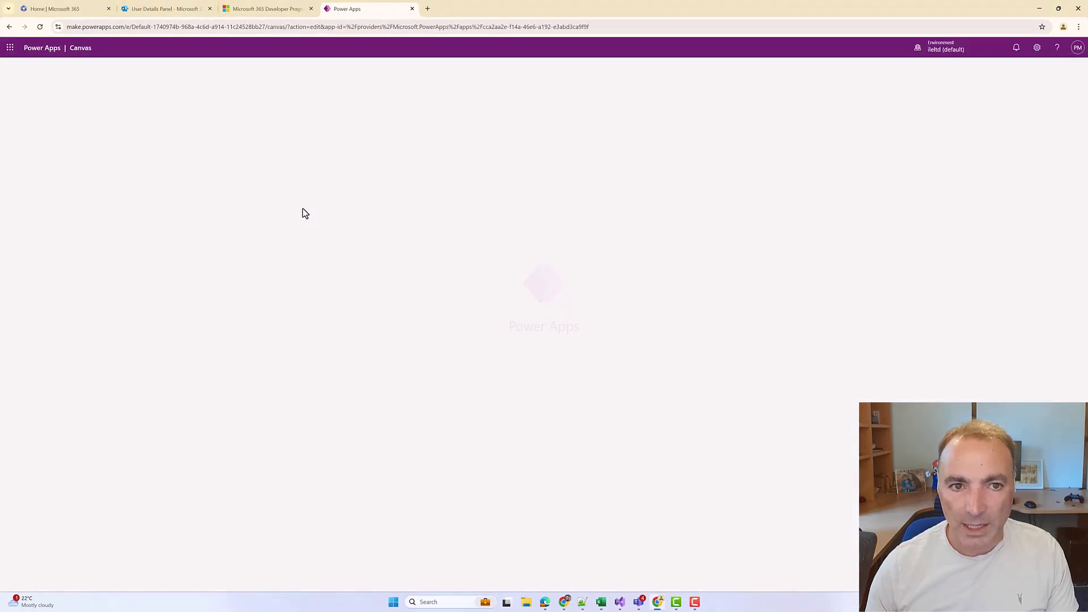